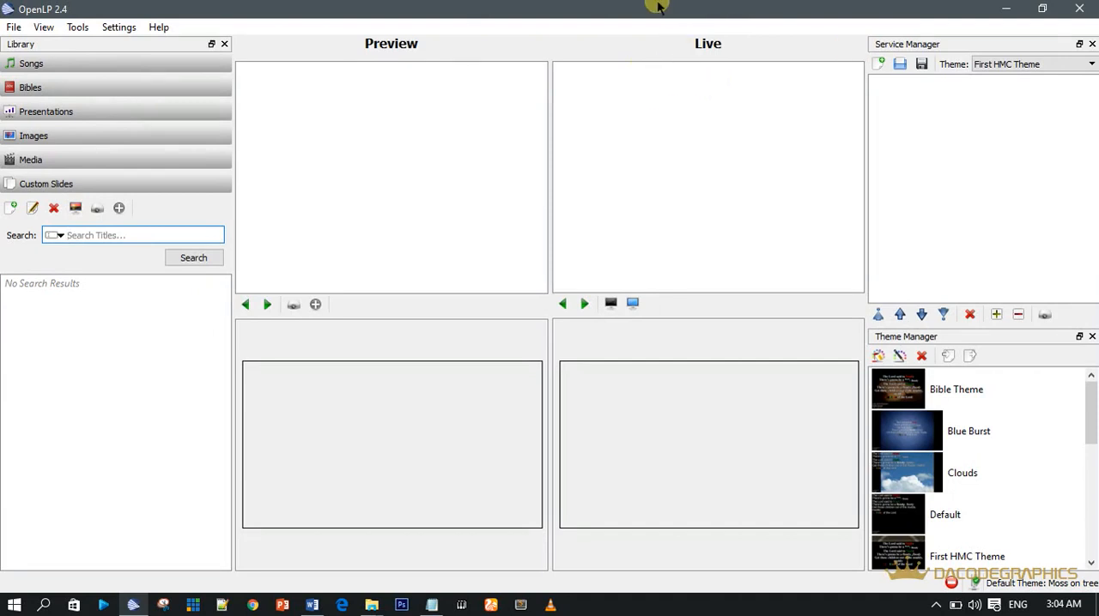
Step: Search the song library for "hymn 35" and preview HYMN 35
{"action": "left_click", "coordinate": [33, 64]}
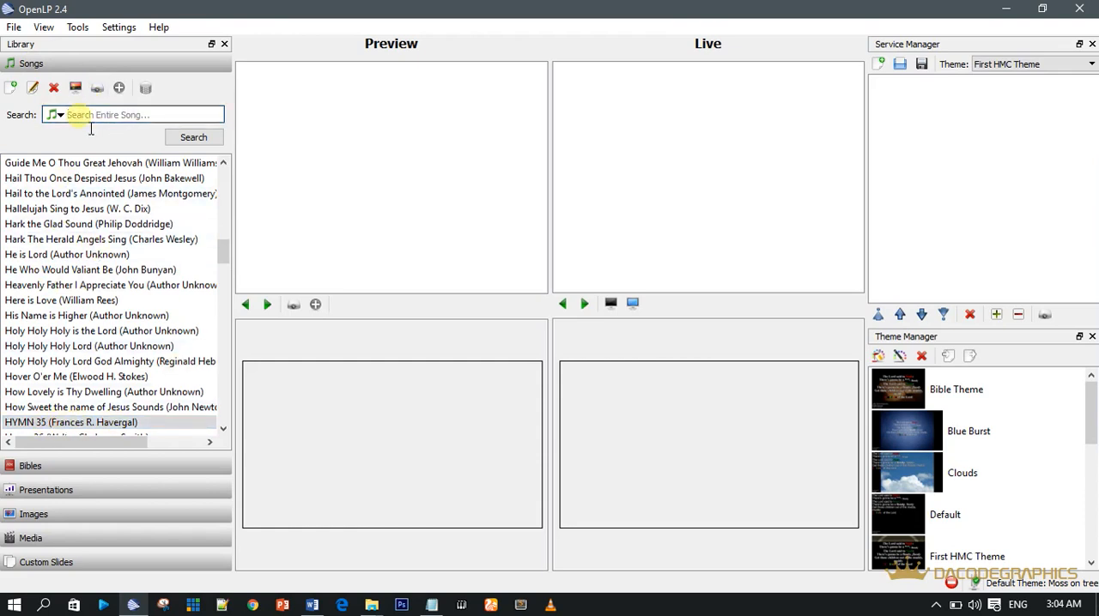
{"action": "type", "text": "hymn "}
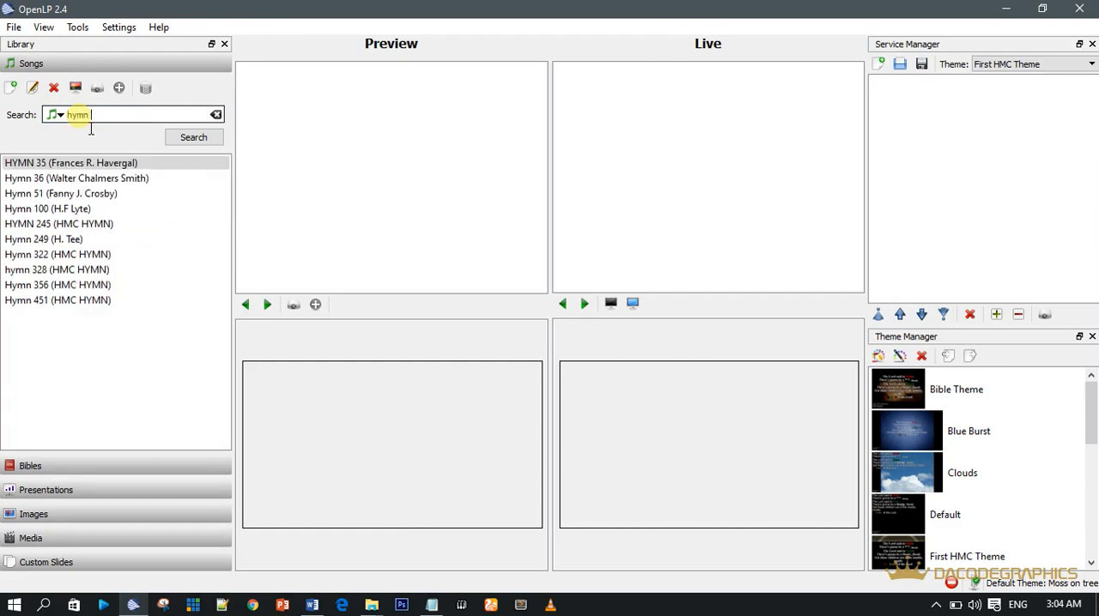
{"action": "type", "text": "35"}
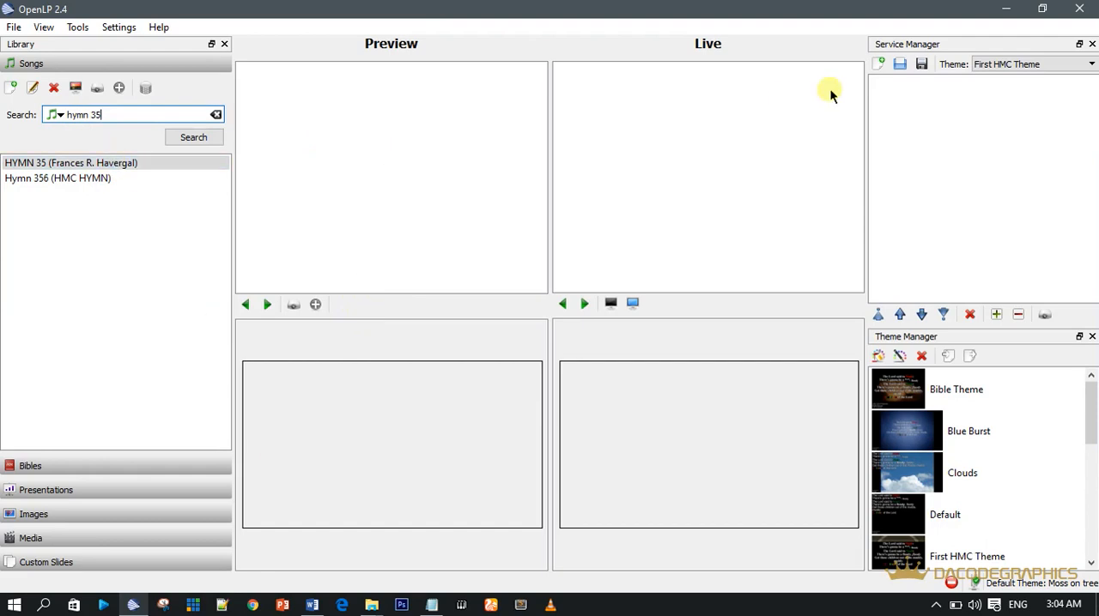
{"action": "left_click", "coordinate": [77, 163]}
{"action": "right_click", "coordinate": [79, 163]}
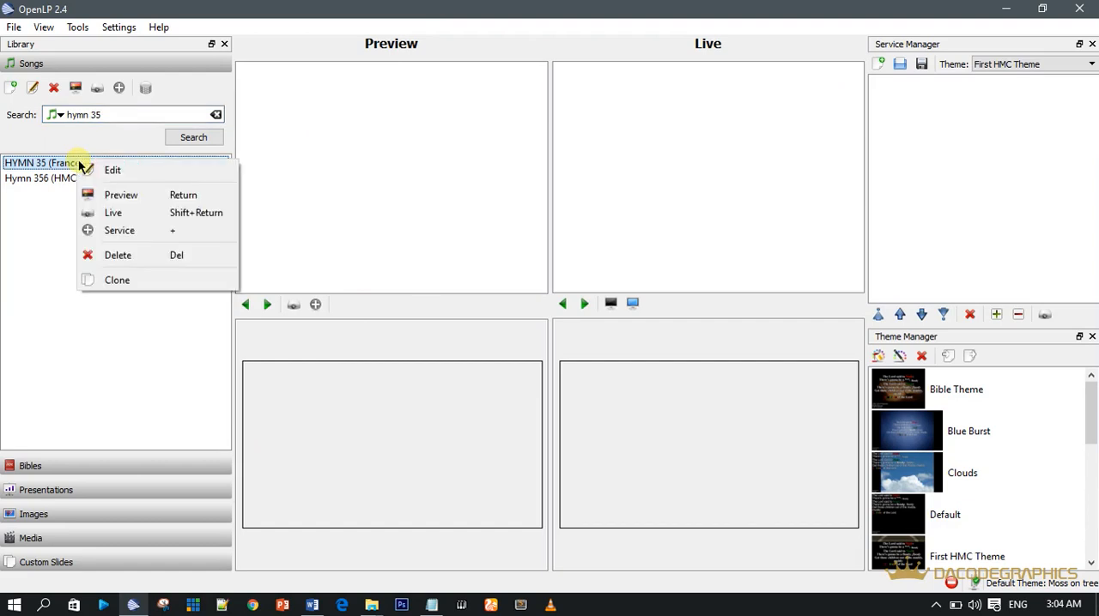
{"action": "left_click", "coordinate": [159, 195]}
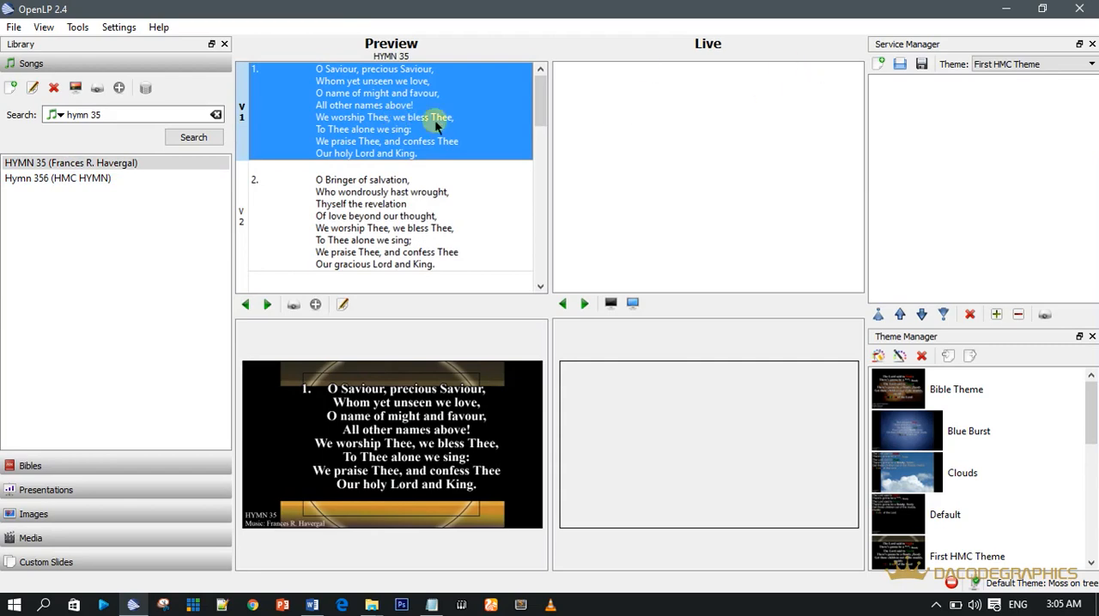
Step: Send HYMN 35 to the live display, and close the full-screen projection
{"action": "double_click", "coordinate": [115, 162]}
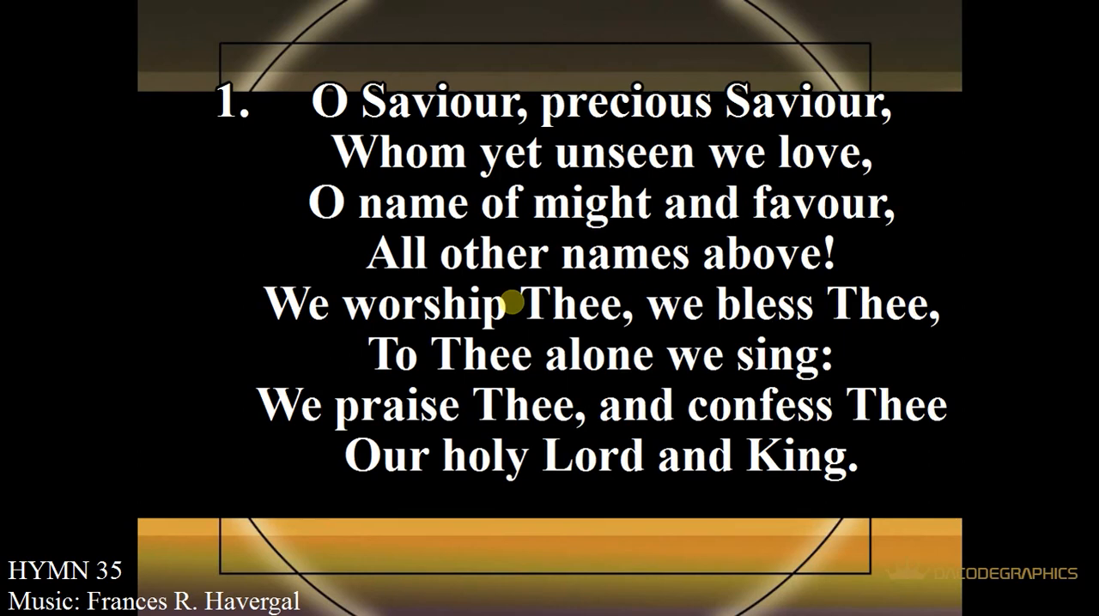
{"action": "key", "text": "Escape"}
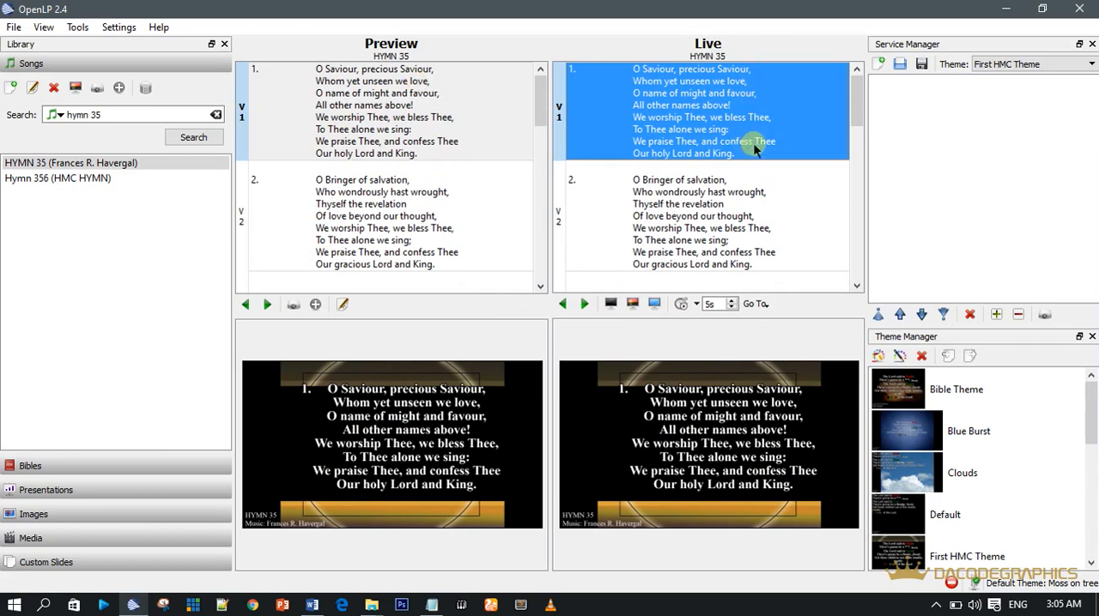
{"action": "left_click", "coordinate": [97, 413]}
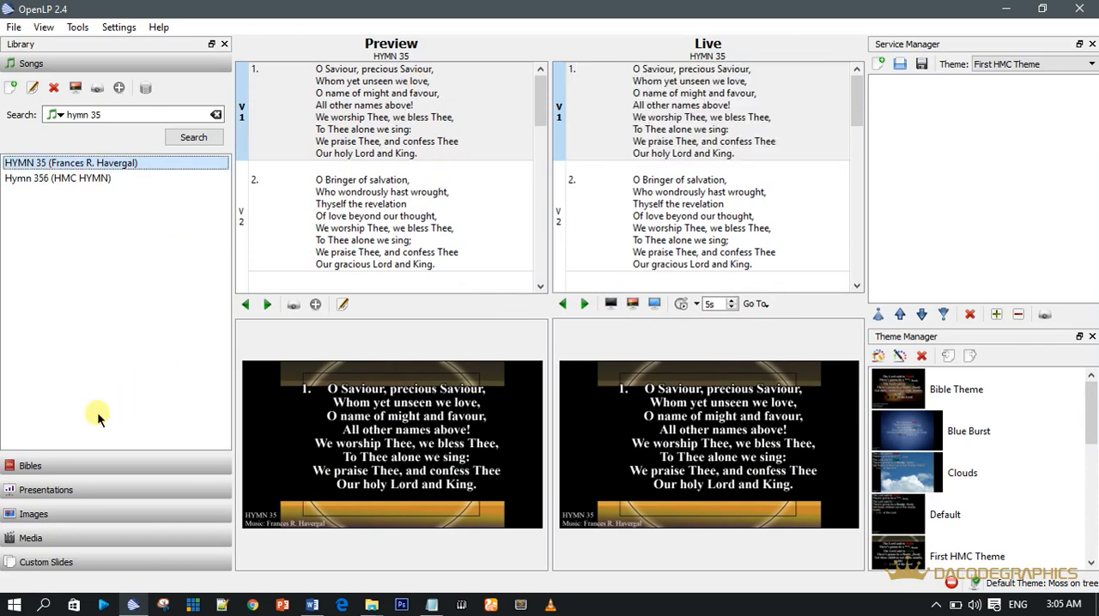
Step: Preview Genesis 1:6 (KJV) from the Bible library and present it live, closing the full-screen projection at the end
{"action": "left_click", "coordinate": [54, 467]}
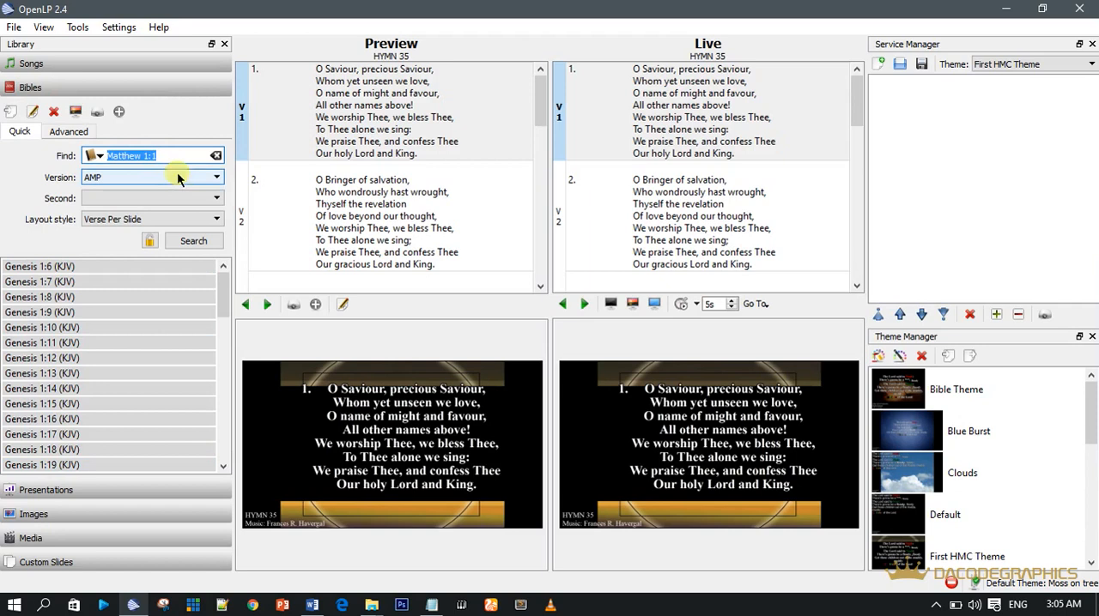
{"action": "left_click", "coordinate": [68, 268]}
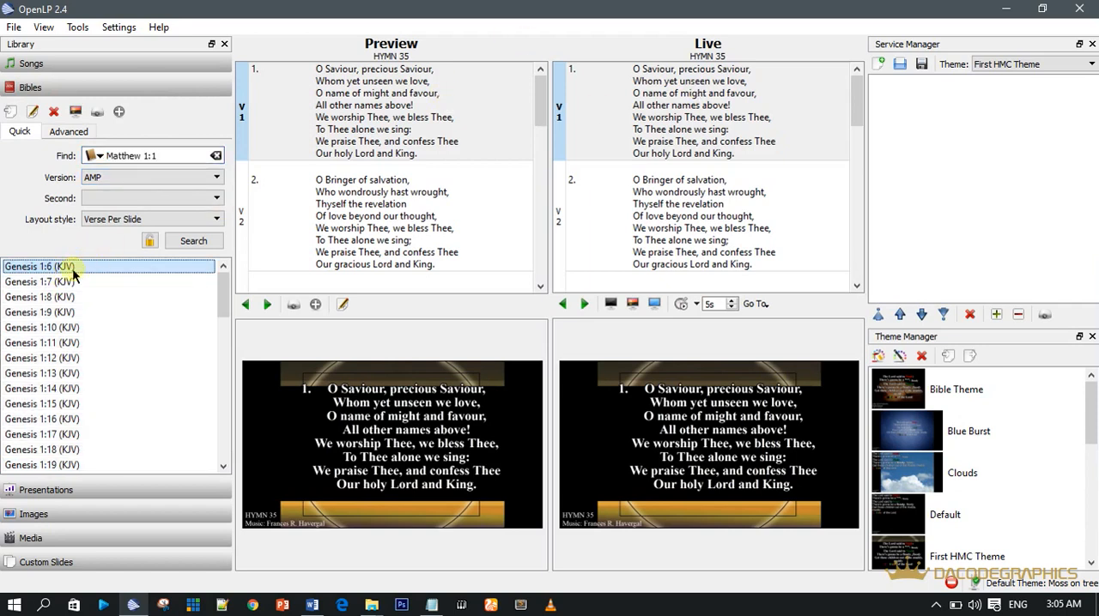
{"action": "right_click", "coordinate": [74, 266]}
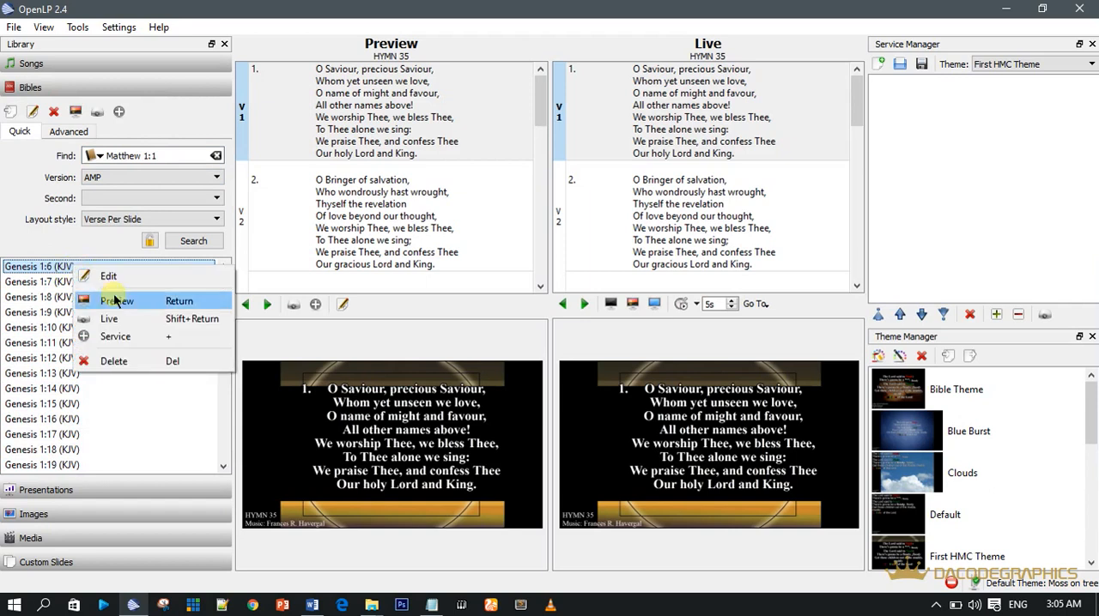
{"action": "left_click", "coordinate": [119, 295]}
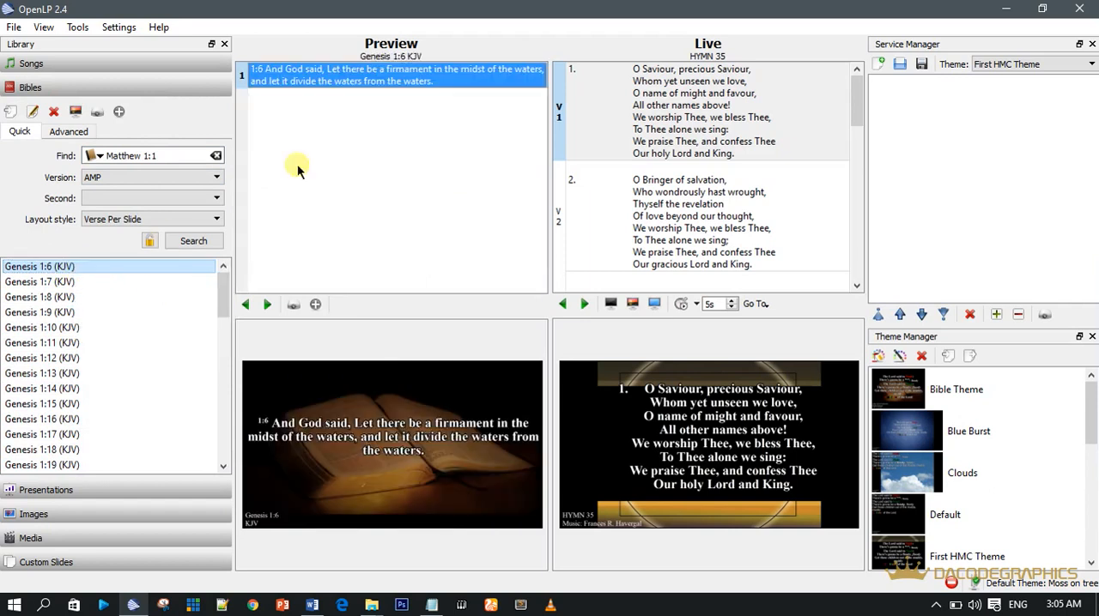
{"action": "double_click", "coordinate": [375, 78]}
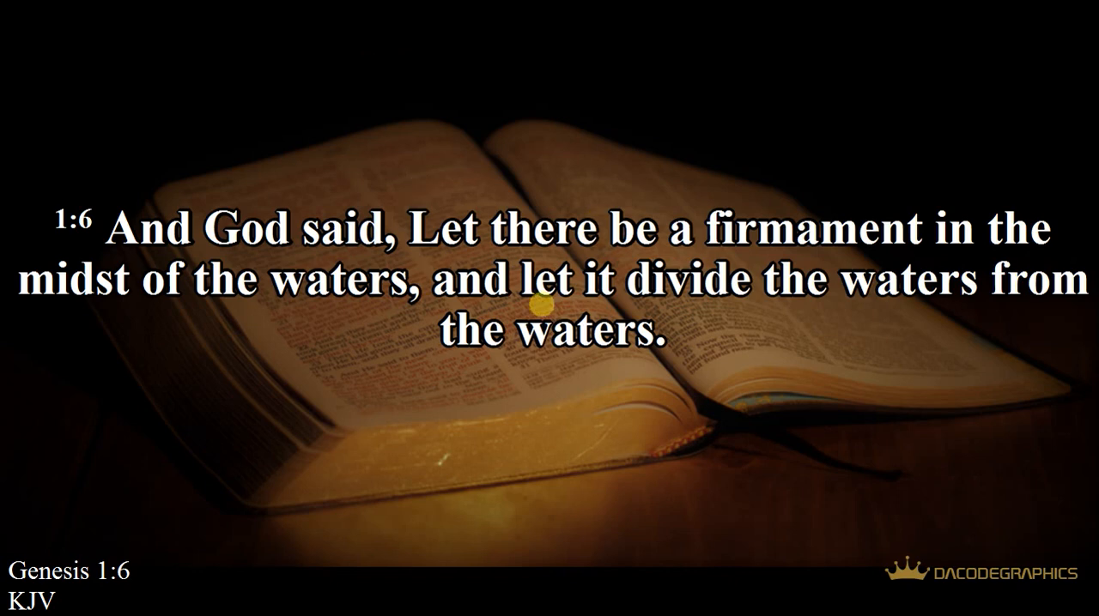
{"action": "key", "text": "Escape"}
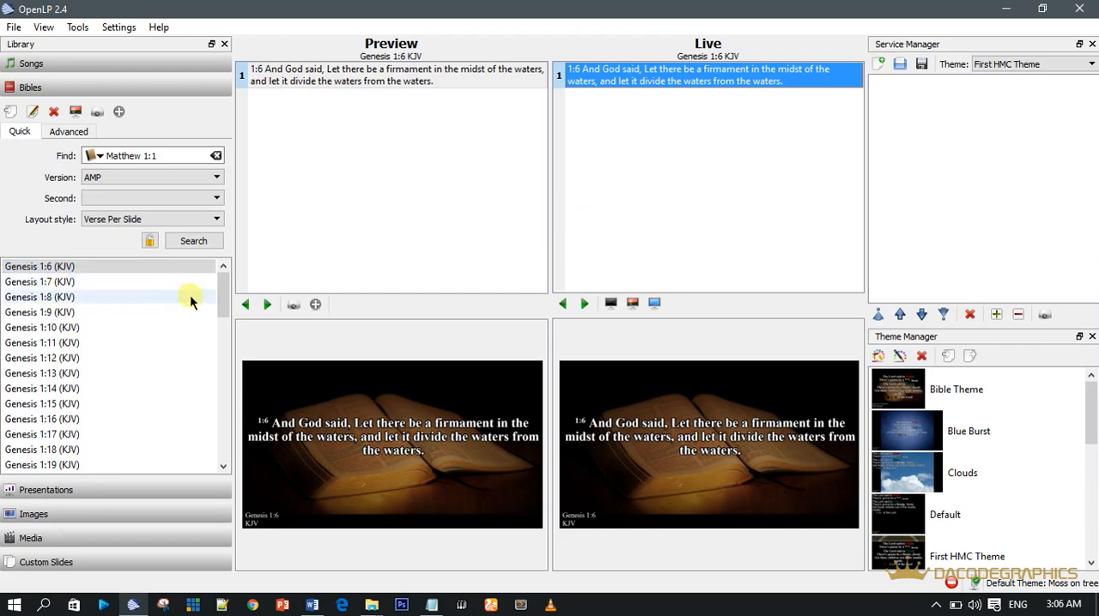
Step: Select all verses in the Bible results list and present them live, leaving the full-screen display at the end
{"action": "mouse_move", "coordinate": [224, 291]}
{"action": "left_mouse_down"}
{"action": "mouse_move", "coordinate": [223, 475]}
{"action": "mouse_move", "coordinate": [225, 273]}
{"action": "left_mouse_up"}
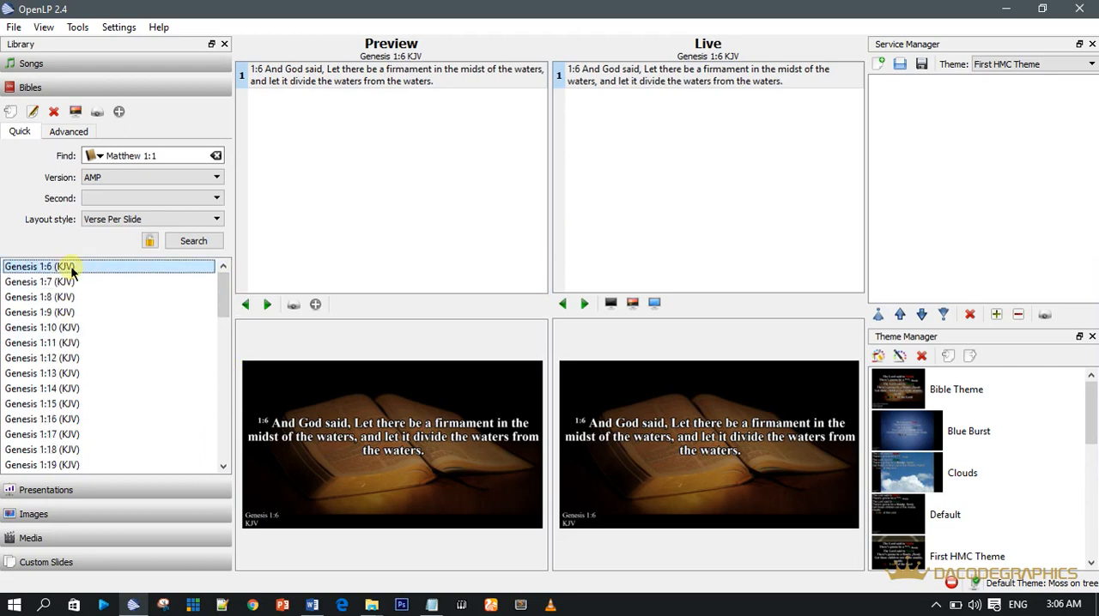
{"action": "key", "text": "ctrl+a"}
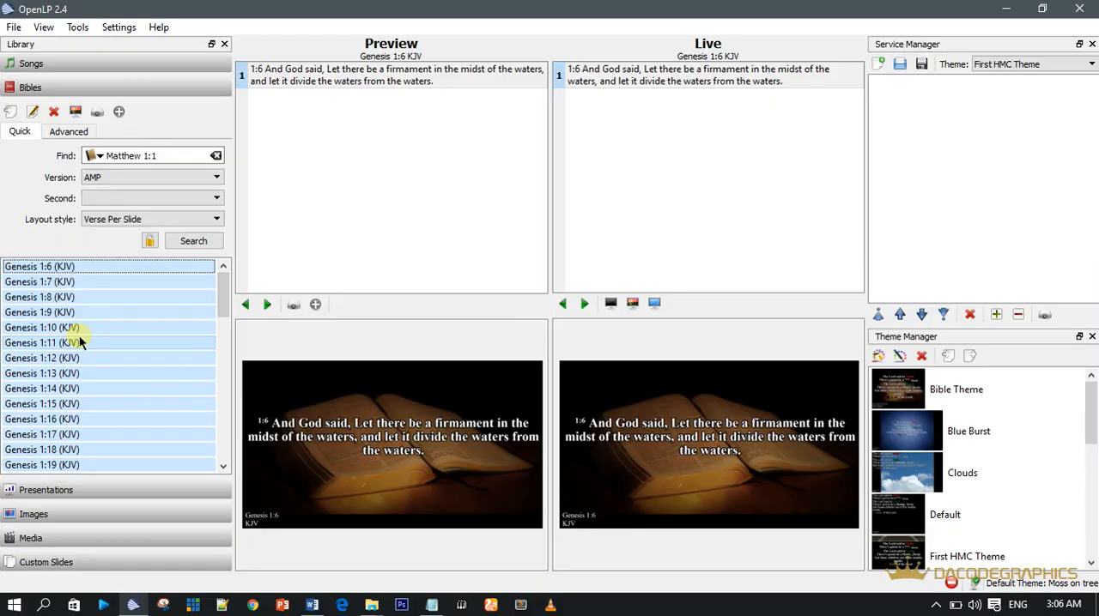
{"action": "key", "text": "Return"}
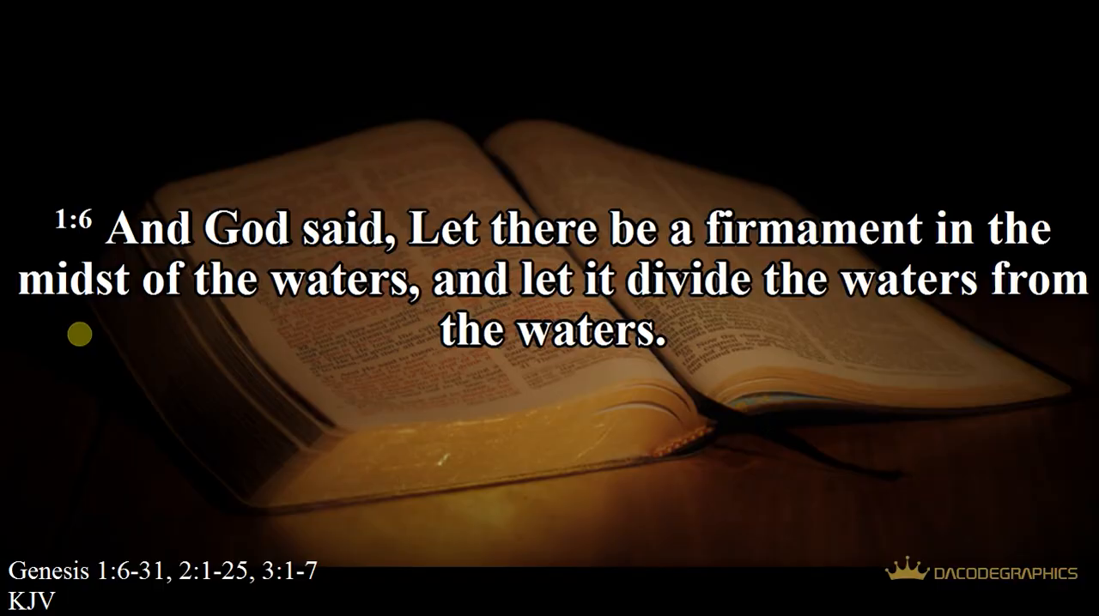
{"action": "key", "text": "Escape"}
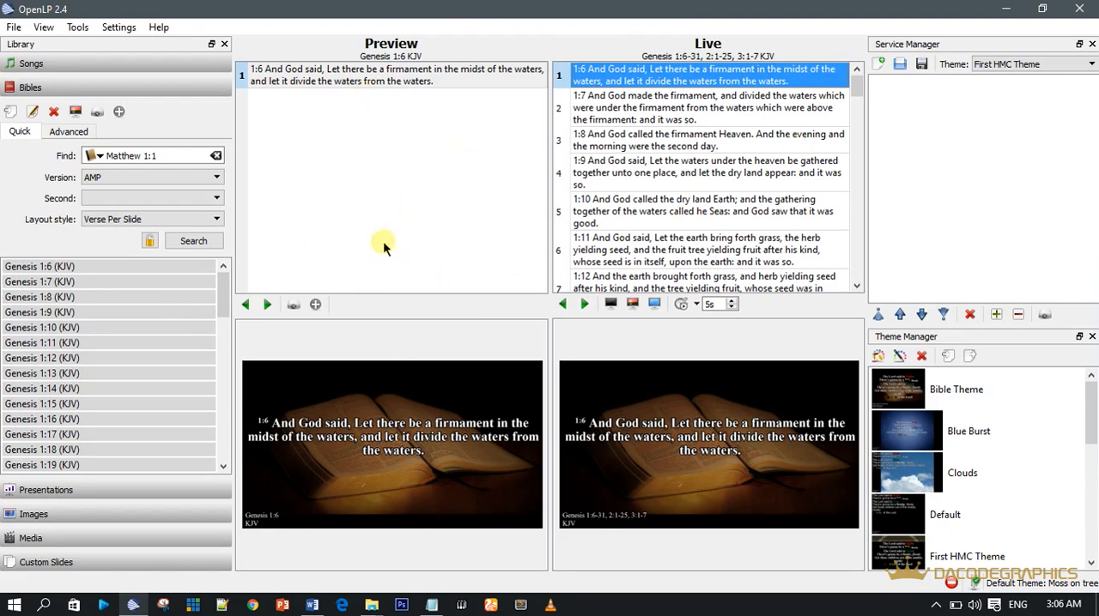
Step: Select only Genesis 1:7 through 1:10 (KJV) and present the passage live, leaving the full-screen display at the end
{"action": "left_click", "coordinate": [102, 343]}
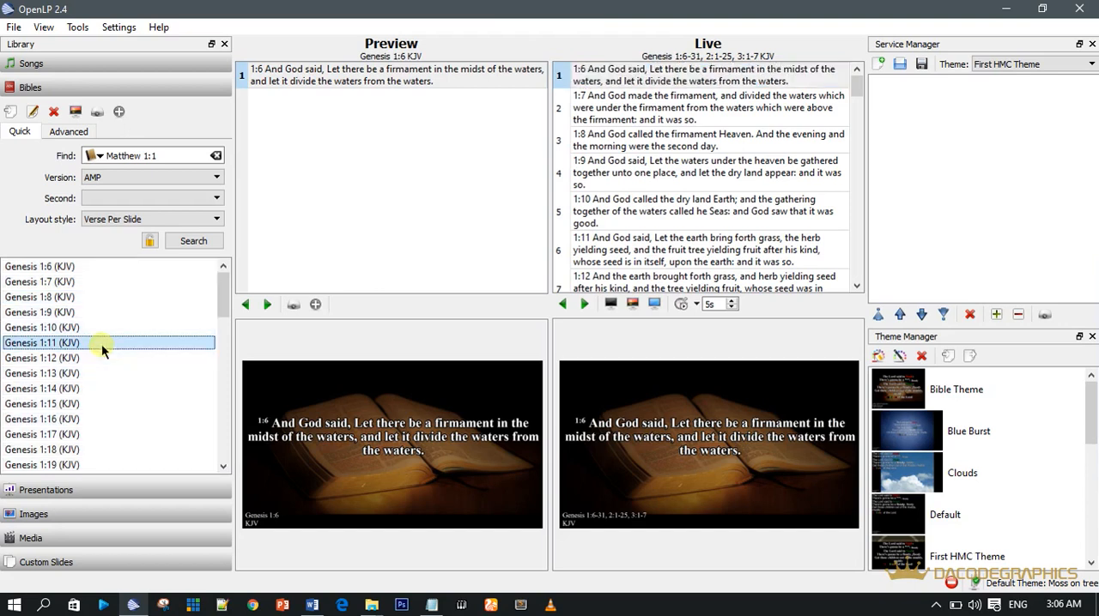
{"action": "left_click", "coordinate": [79, 282]}
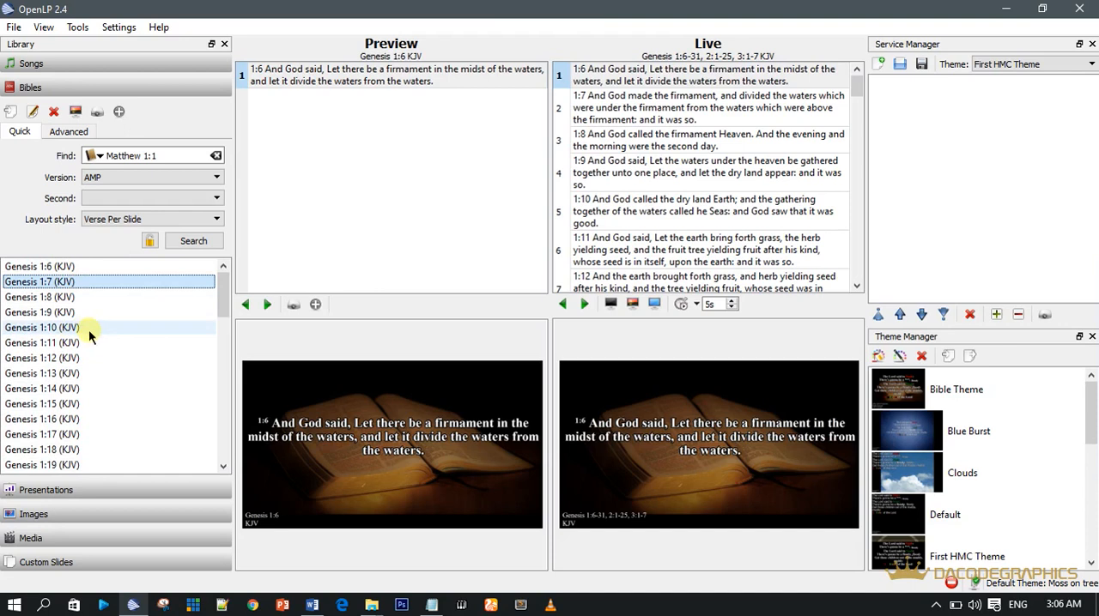
{"action": "left_click", "coordinate": [85, 327], "text": "shift"}
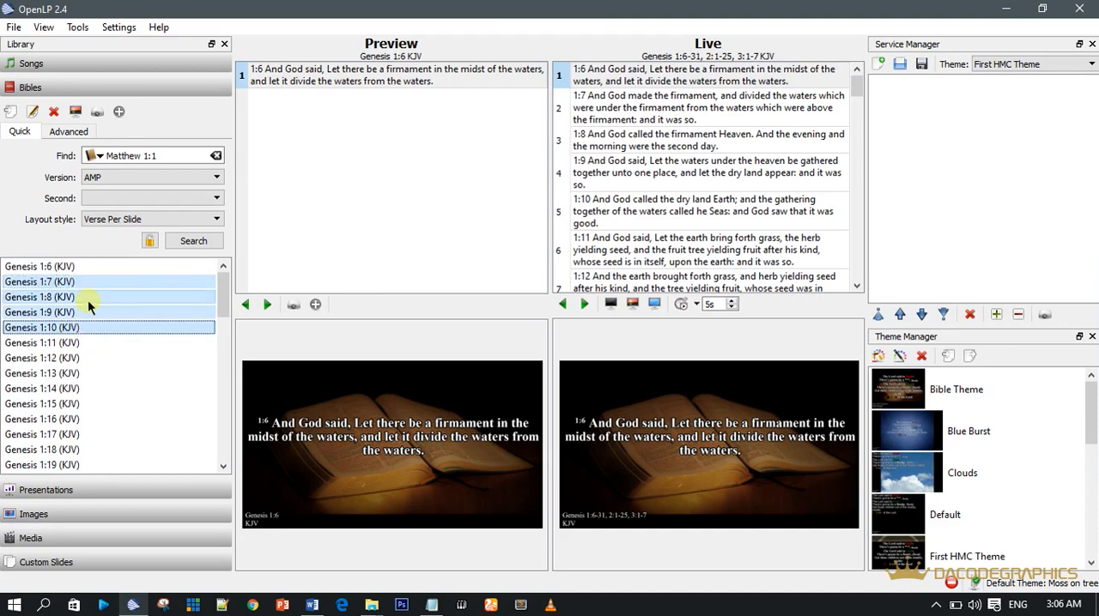
{"action": "key", "text": "Return"}
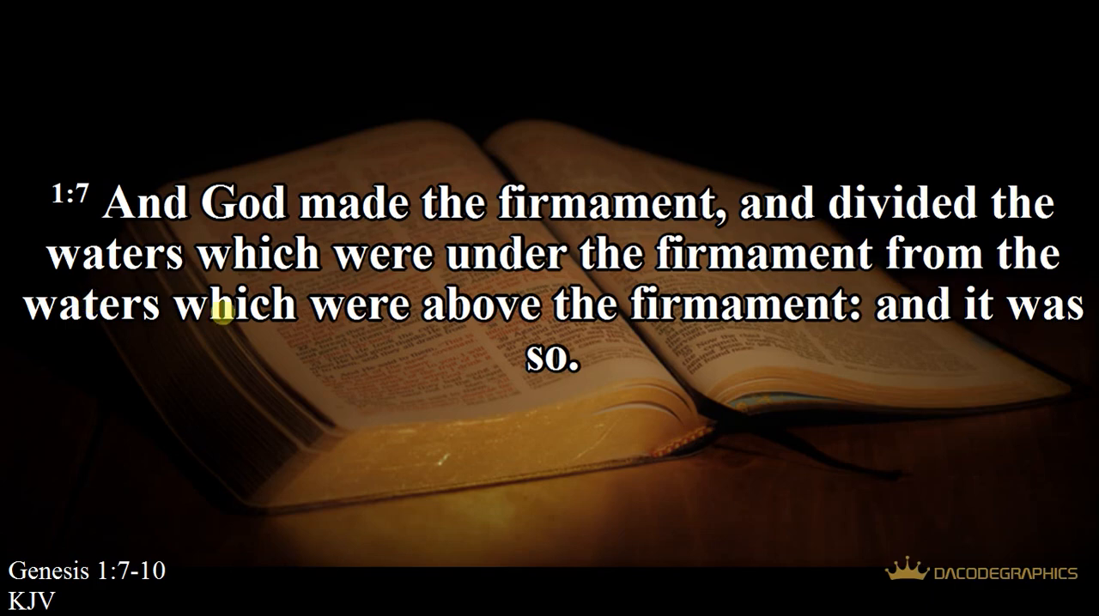
{"action": "key", "text": "Escape"}
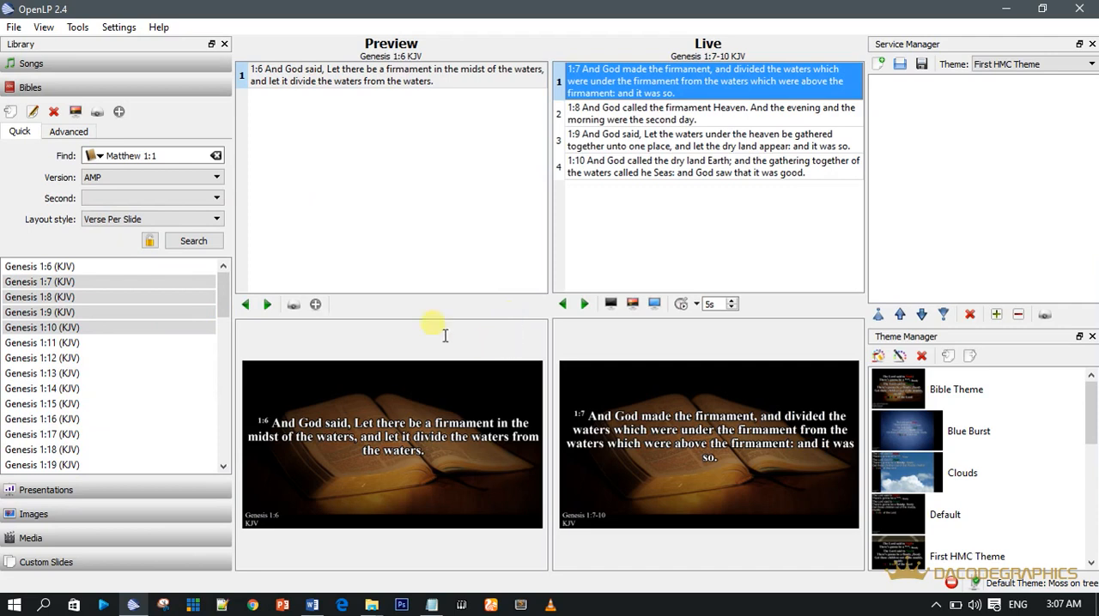
{"action": "left_click", "coordinate": [89, 266]}
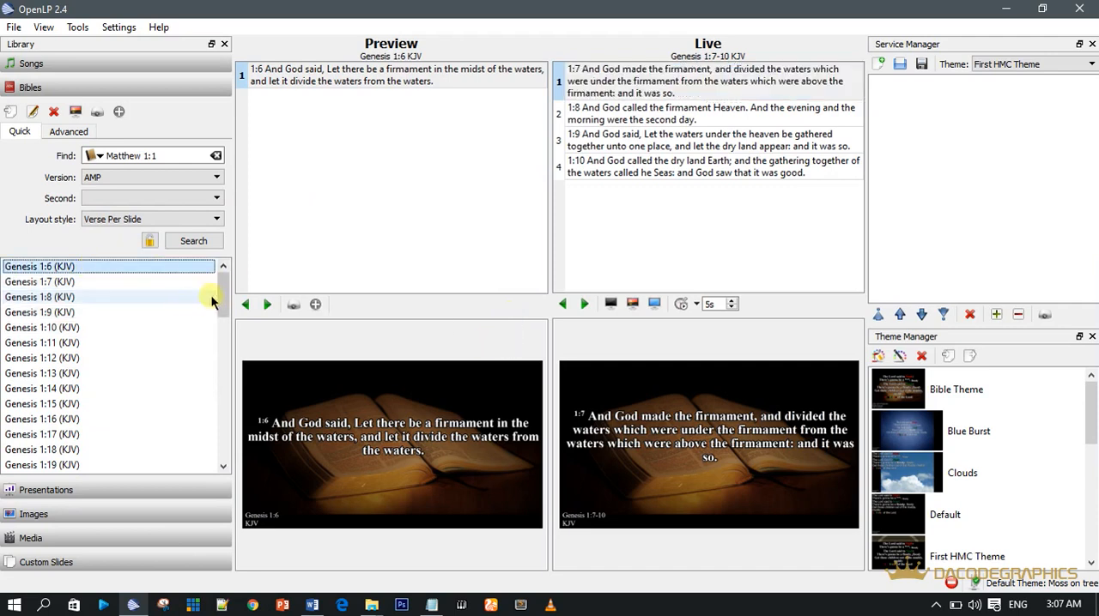
{"action": "left_click_drag", "start_coordinate": [226, 292], "coordinate": [225, 307]}
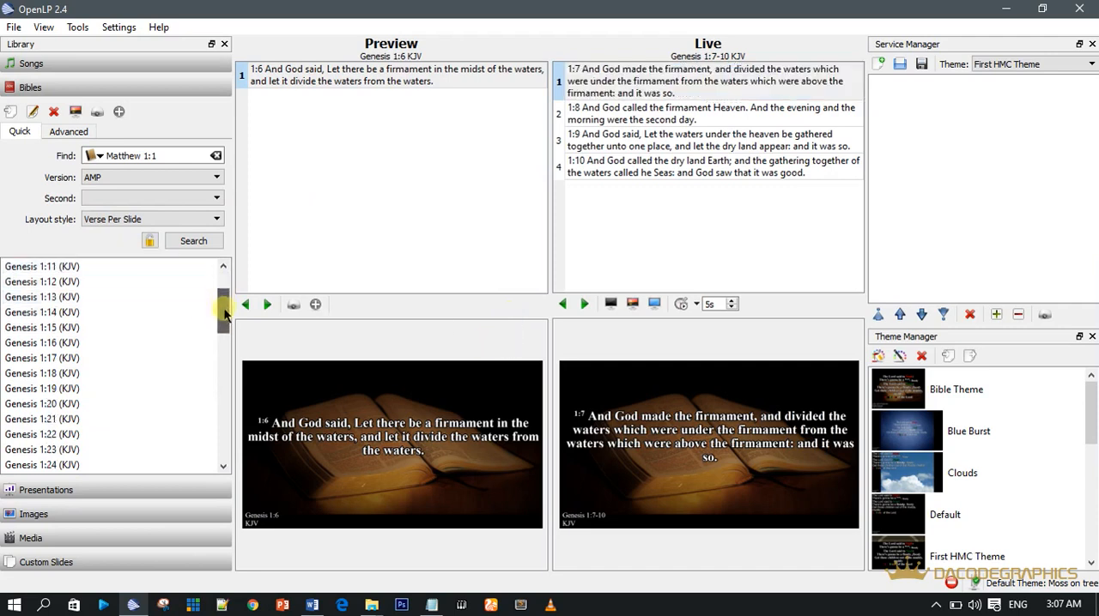
Step: Present wedneday.pptx from the presentations library on the live display
{"action": "left_click", "coordinate": [45, 490]}
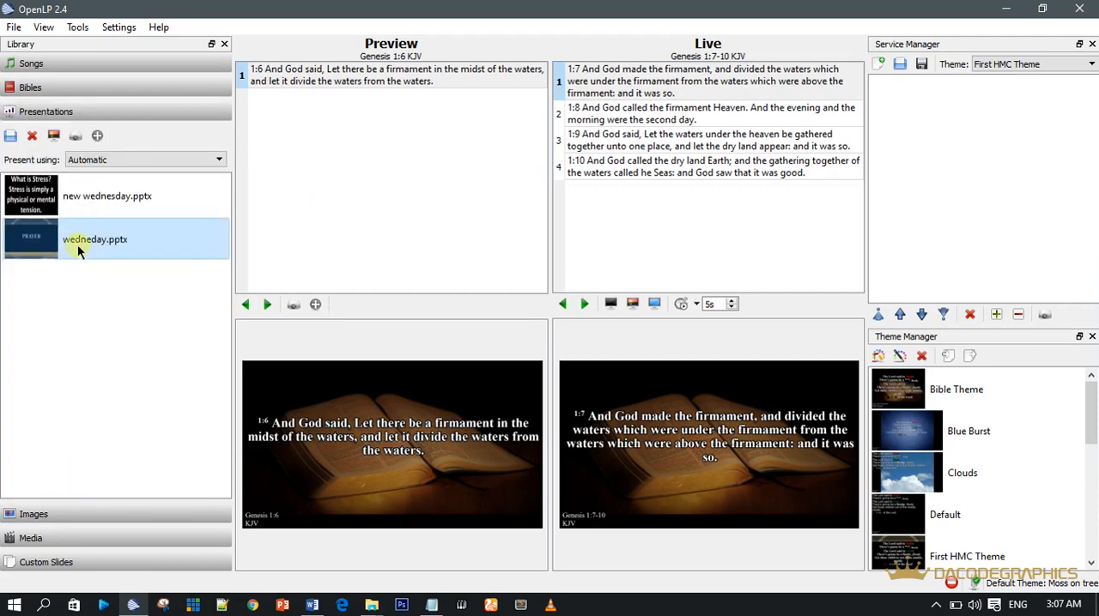
{"action": "left_click", "coordinate": [109, 206]}
{"action": "left_click", "coordinate": [93, 239]}
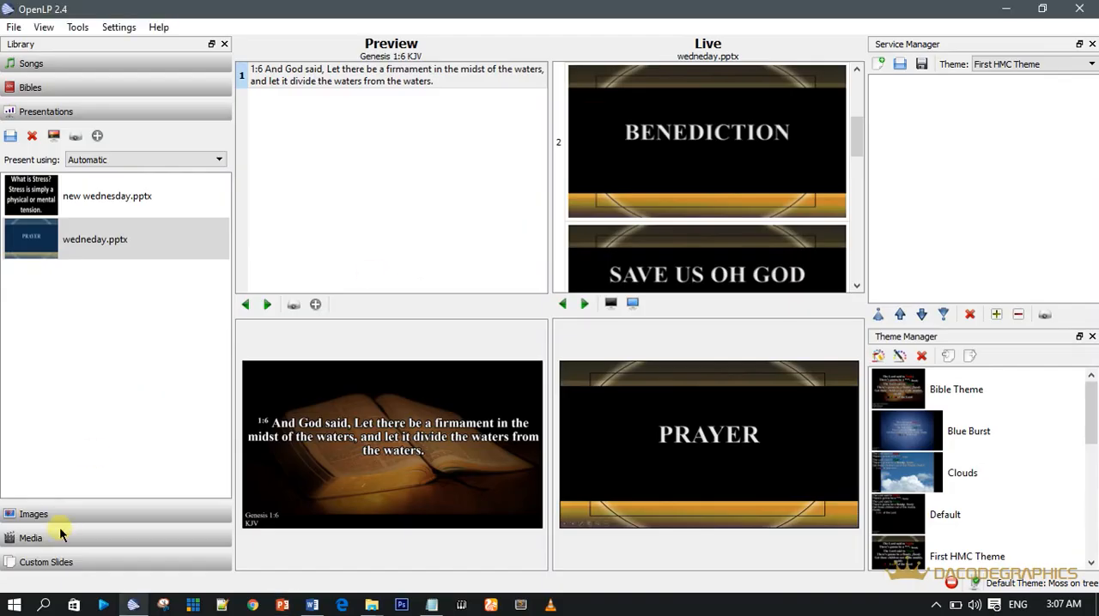
Step: Select the 30161092-Happy-Sunday picture below choirup.jpg's neighbouring entries in the image library
{"action": "left_click", "coordinate": [54, 512]}
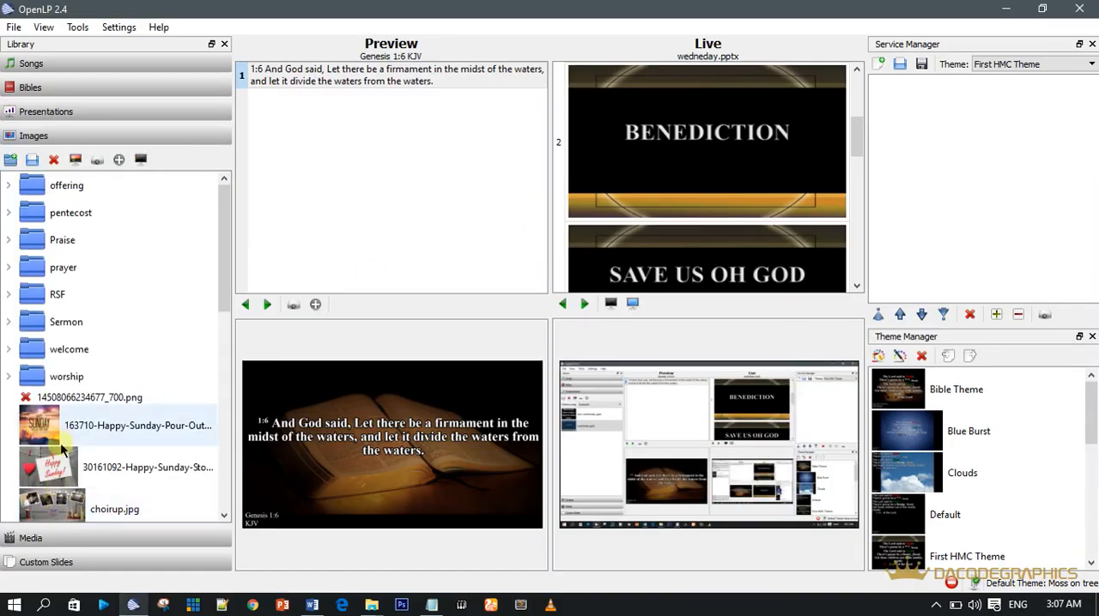
{"action": "left_click", "coordinate": [109, 509]}
{"action": "scroll", "coordinate": [109, 509], "scroll_direction": "down", "scroll_amount": 1}
{"action": "left_click", "coordinate": [112, 443]}
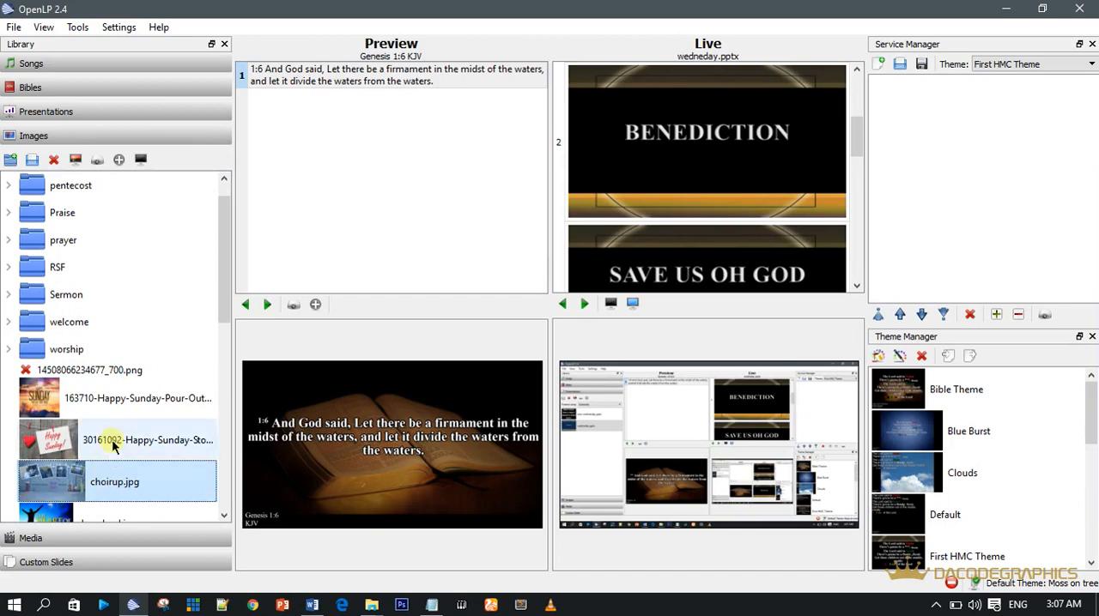